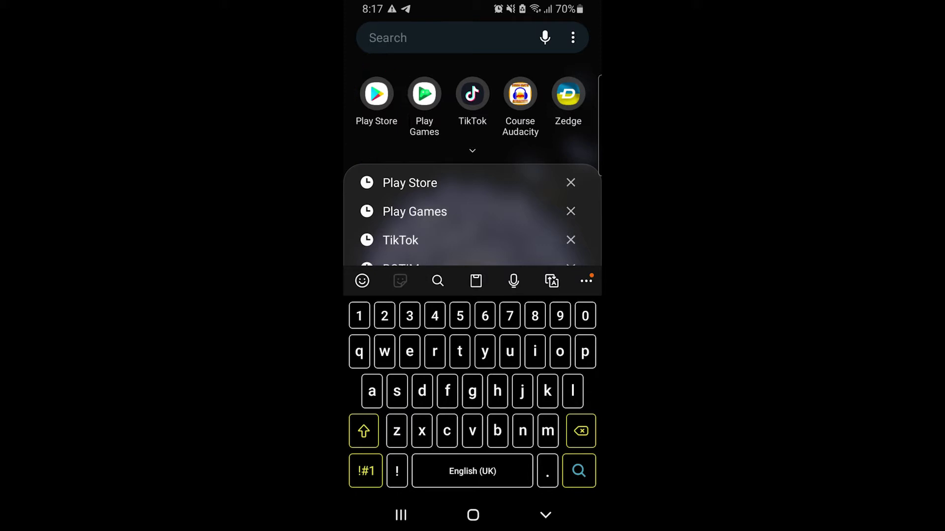
Launch the Play Store and open the Google account menu from the profile avatar
left_click(376, 94)
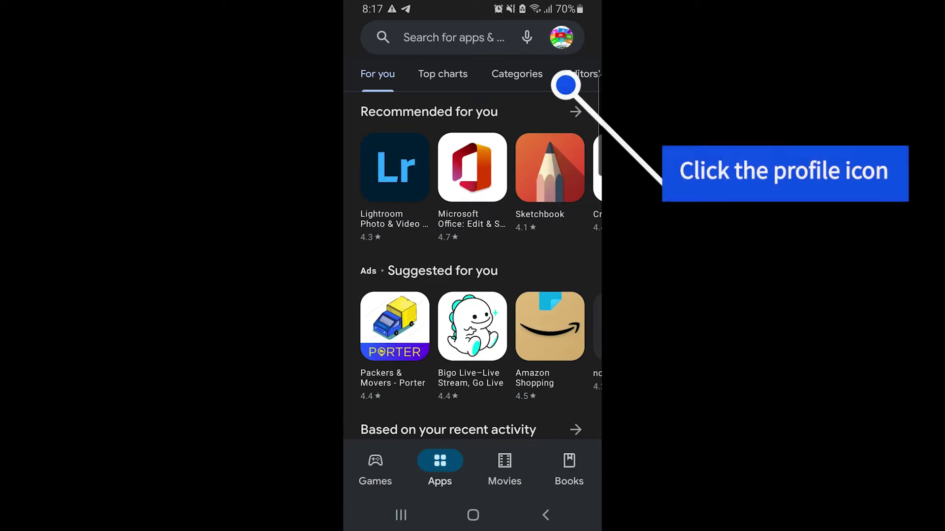
left_click(561, 37)
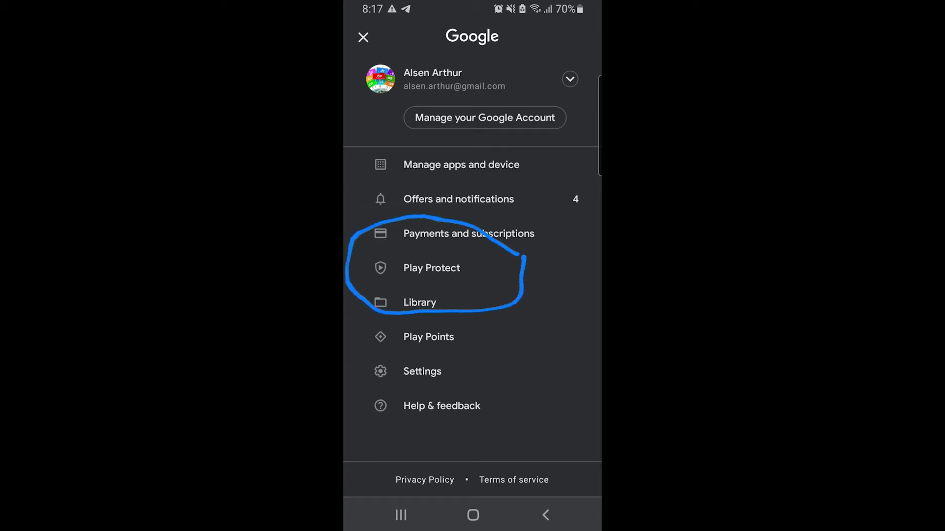
Open Play Protect and uninstall the flagged harmful Bubble Messages app
left_click(432, 268)
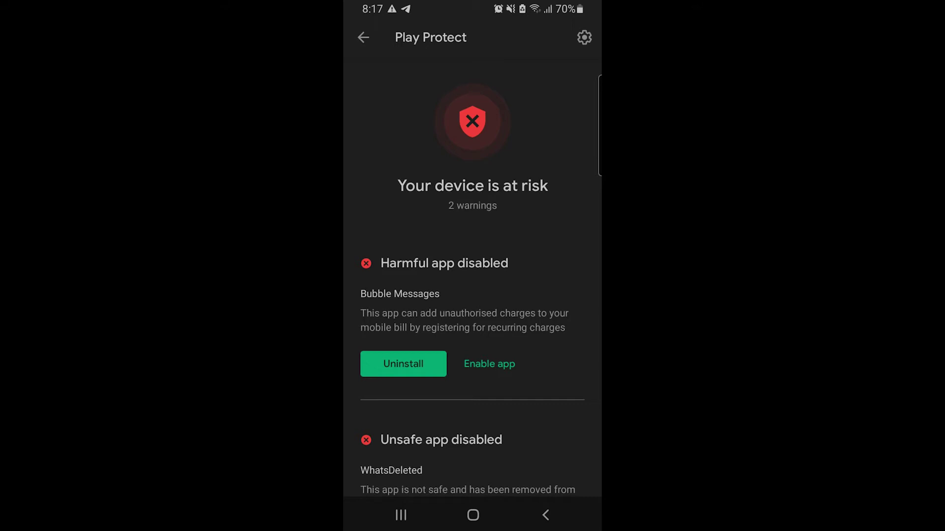
scroll(473, 295, "down", 2)
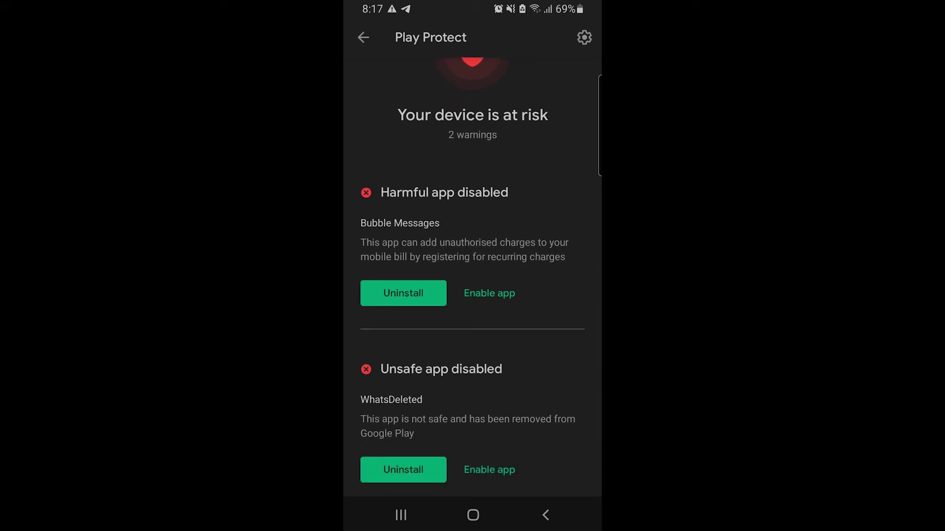
scroll(473, 295, "down", 2)
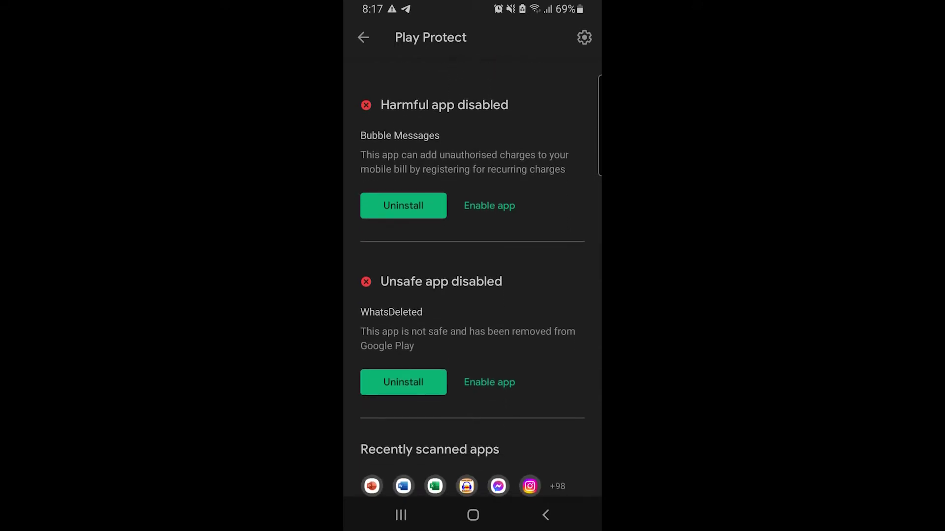
scroll(472, 296, "down", 3)
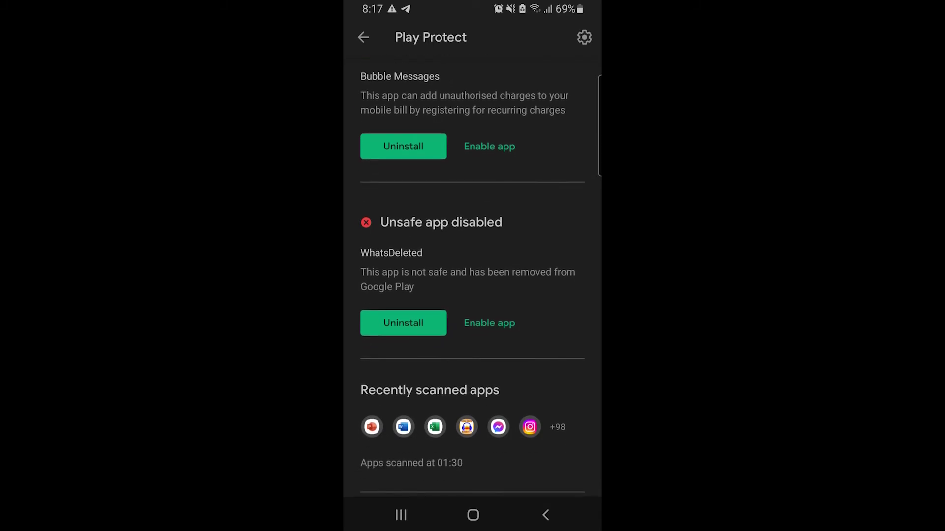
scroll(473, 295, "up", 2)
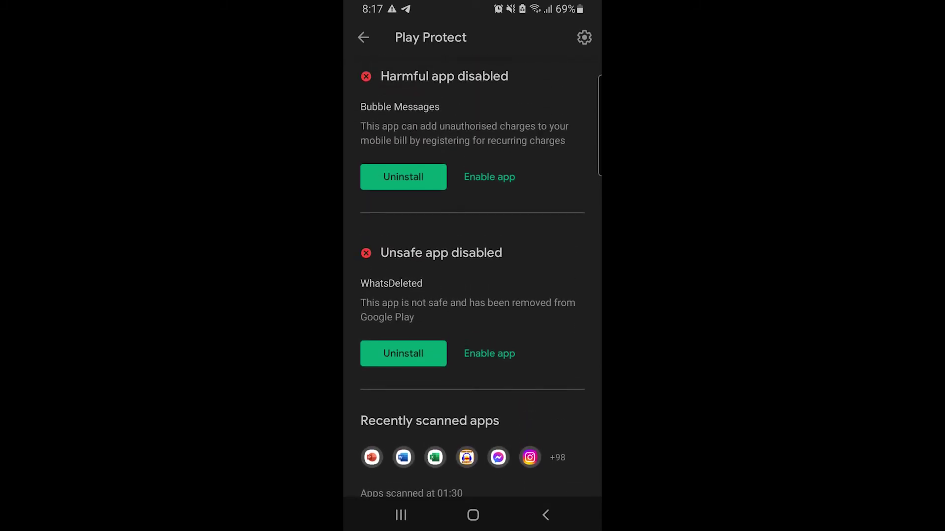
left_click(403, 176)
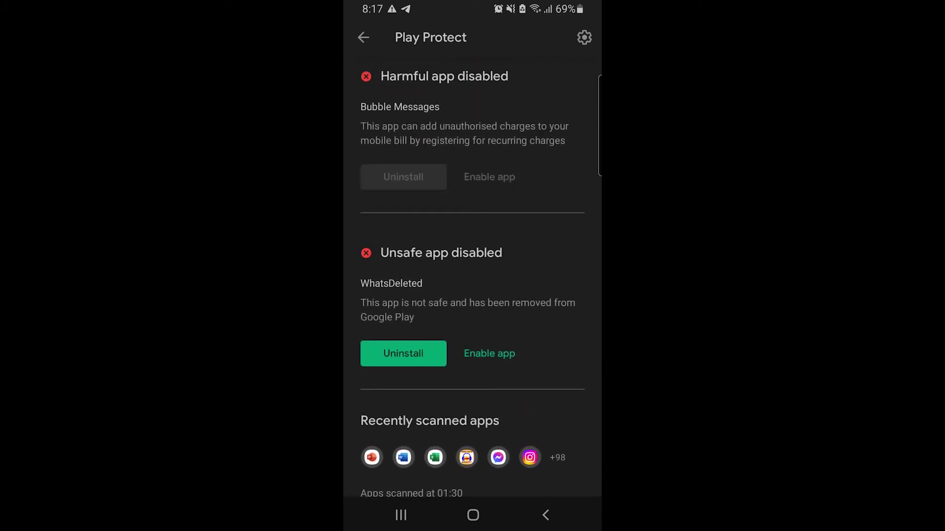
scroll(473, 295, "up", 3)
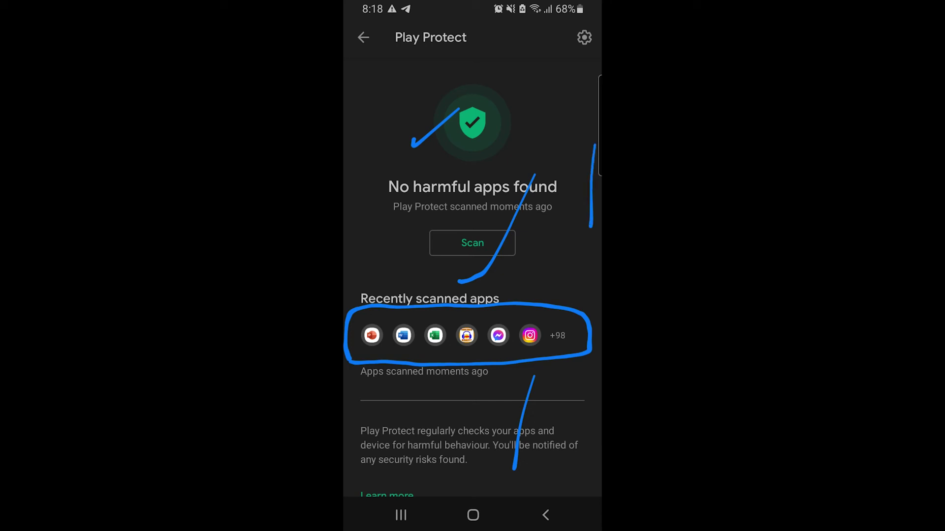
scroll(473, 281, "down", 1)
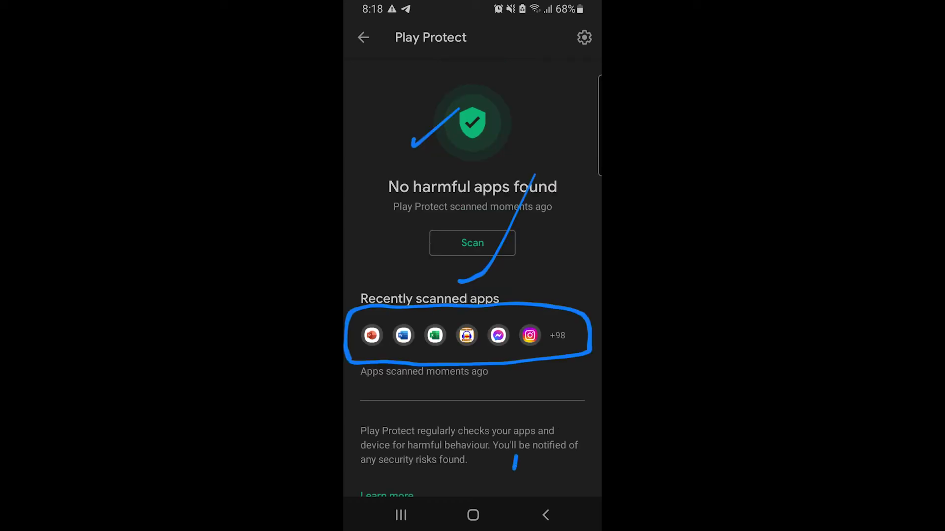
left_click_drag(590, 228, 595, 145)
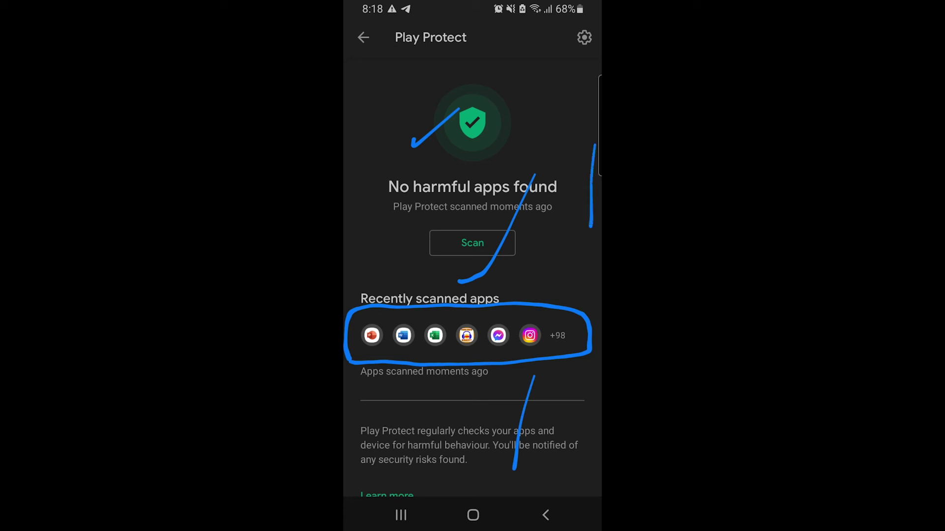
scroll(472, 296, "down", 1)
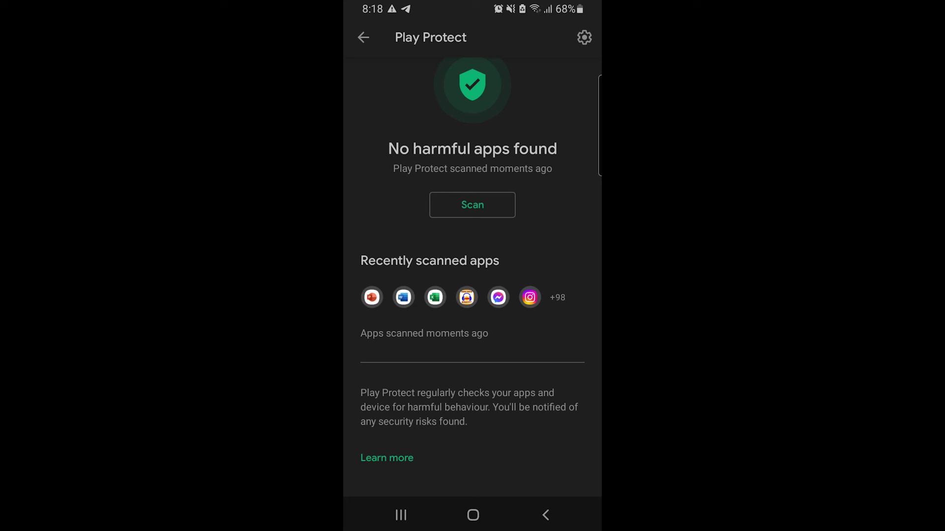
left_click_drag(514, 469, 535, 377)
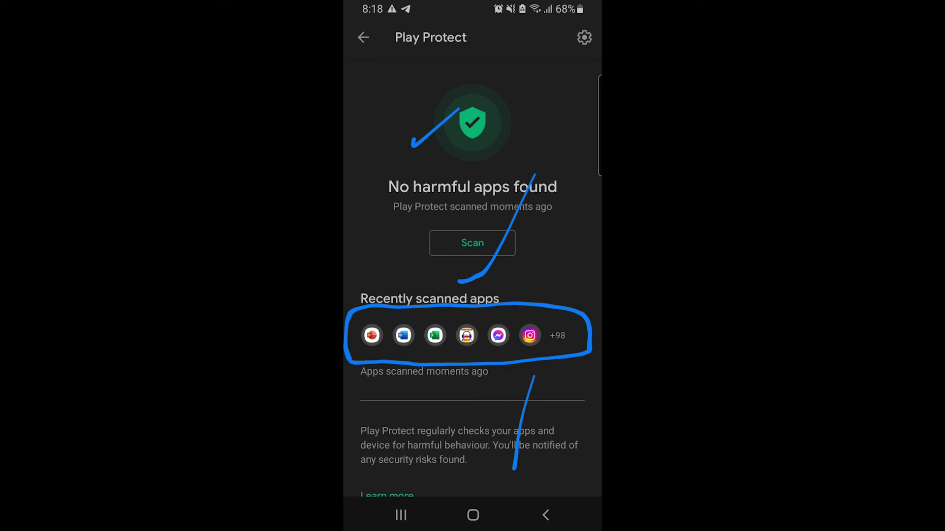
left_click_drag(591, 228, 595, 143)
scroll(473, 295, "down", 1)
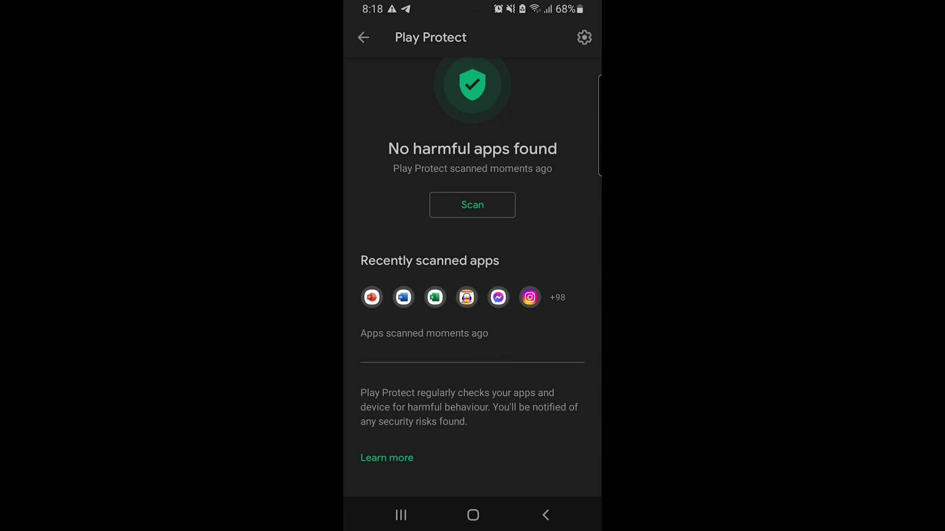
scroll(473, 296, "up", 1)
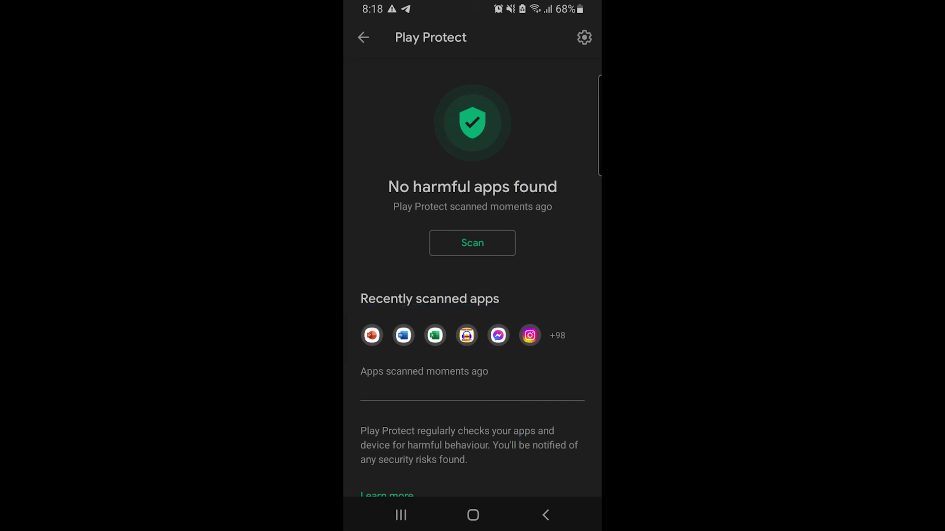
scroll(472, 295, "down", 1)
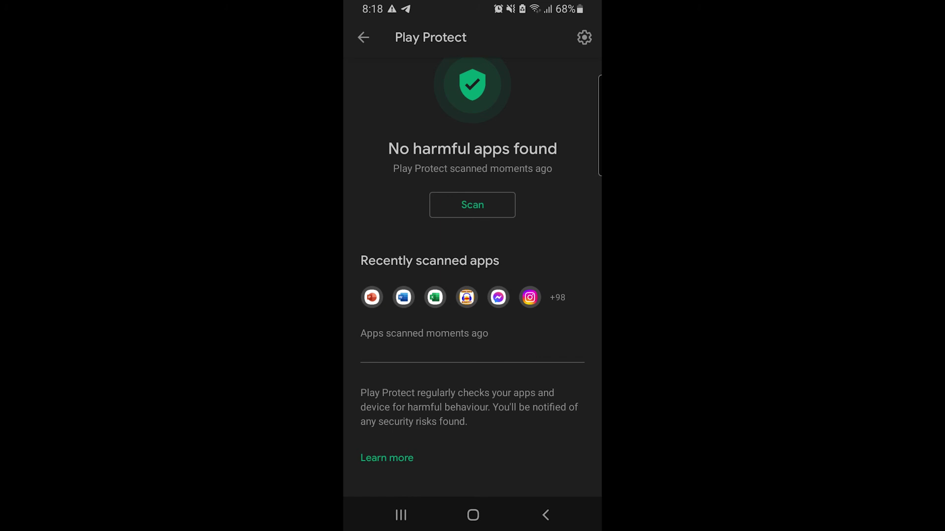